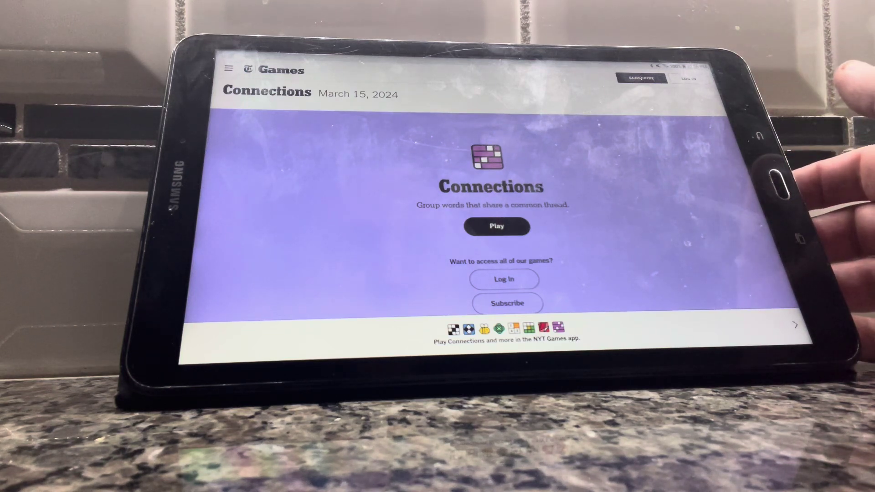
# - Start the March 15, 2024 Connections puzzle from the landing page
pyautogui.click(506, 226)
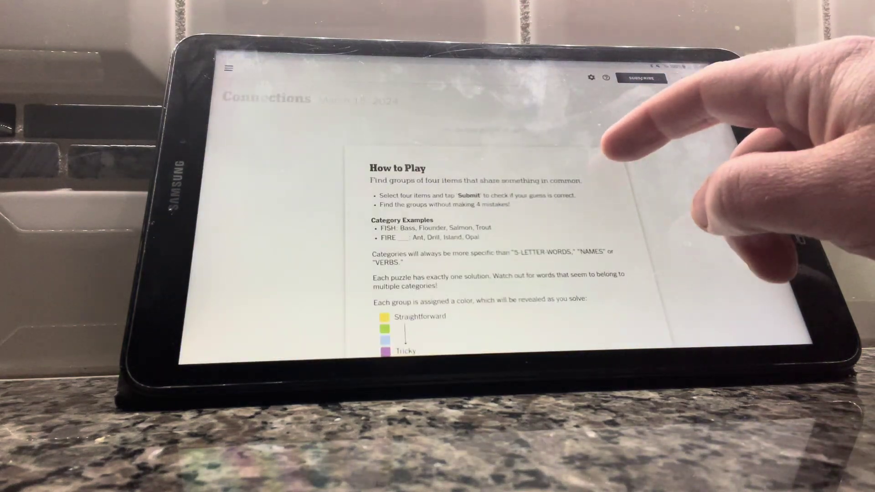
# - Close the How to Play overlay to show the sixteen-word grid
pyautogui.click(619, 154)
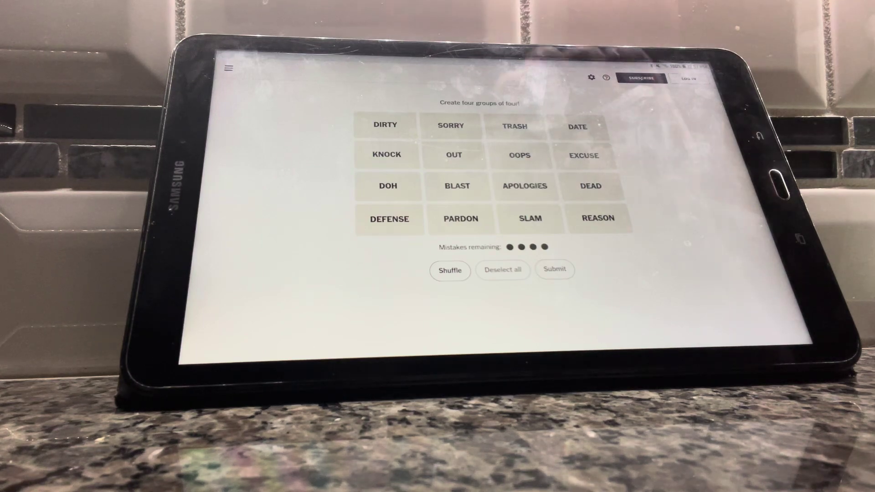
# - Submit DIRTY, DOH, DEAD and DATE as a group, solving the purple row
pyautogui.click(385, 125)
pyautogui.click(388, 186)
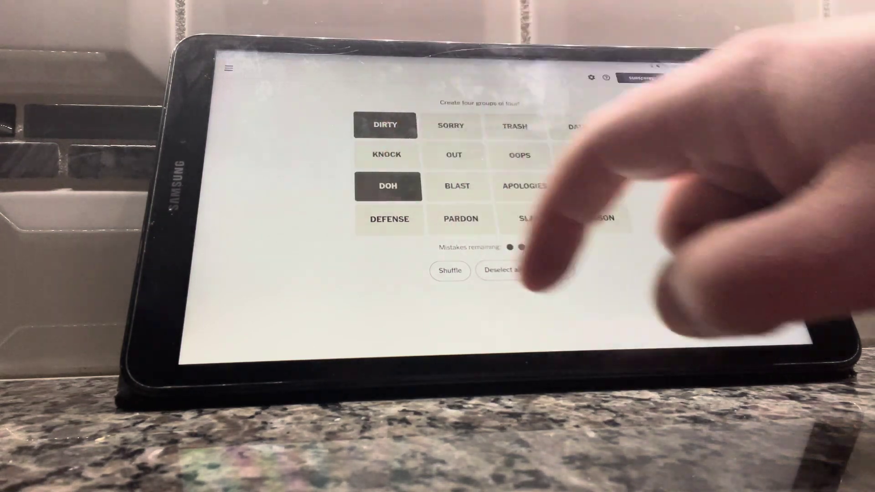
pyautogui.click(591, 185)
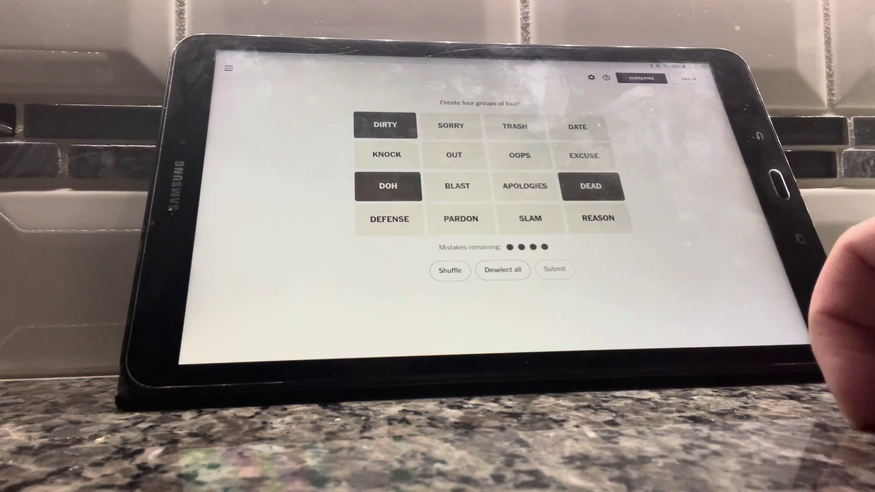
pyautogui.click(578, 127)
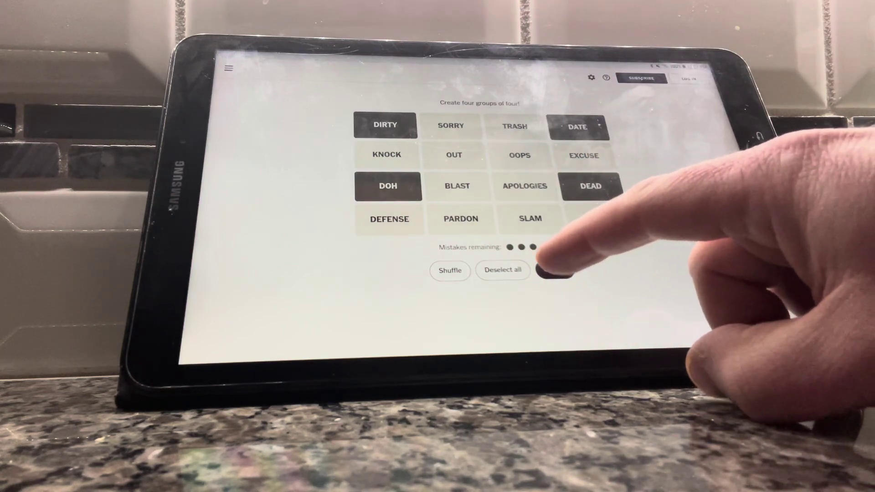
pyautogui.click(555, 269)
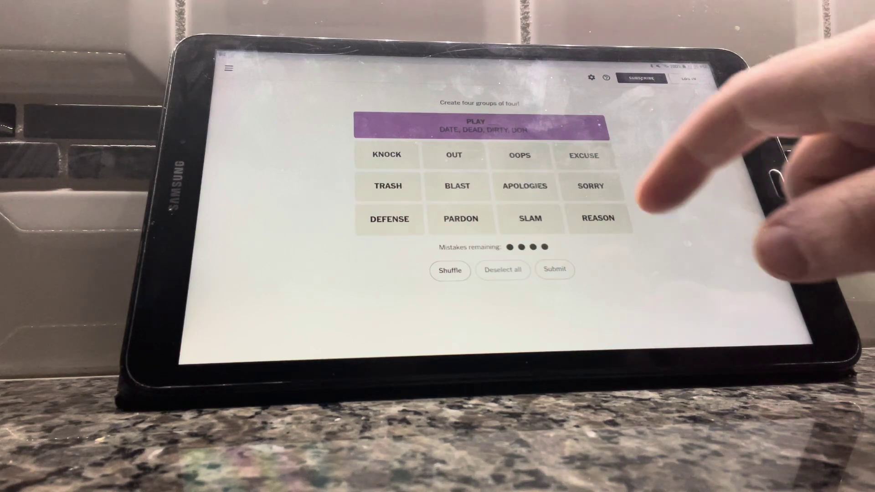
# - Submit APOLOGIES, SORRY, PARDON and OOPS as the green "MY MISTAKE!" group
pyautogui.click(581, 157)
pyautogui.click(591, 186)
pyautogui.click(525, 186)
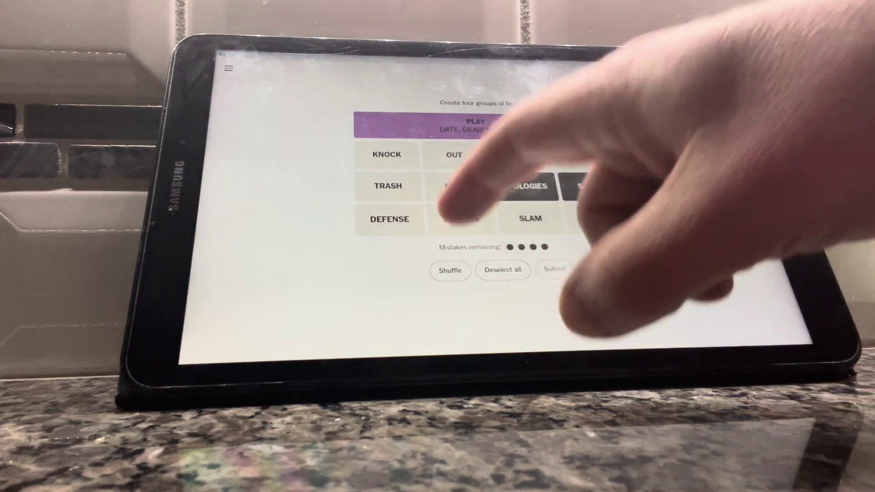
pyautogui.click(460, 219)
pyautogui.click(520, 155)
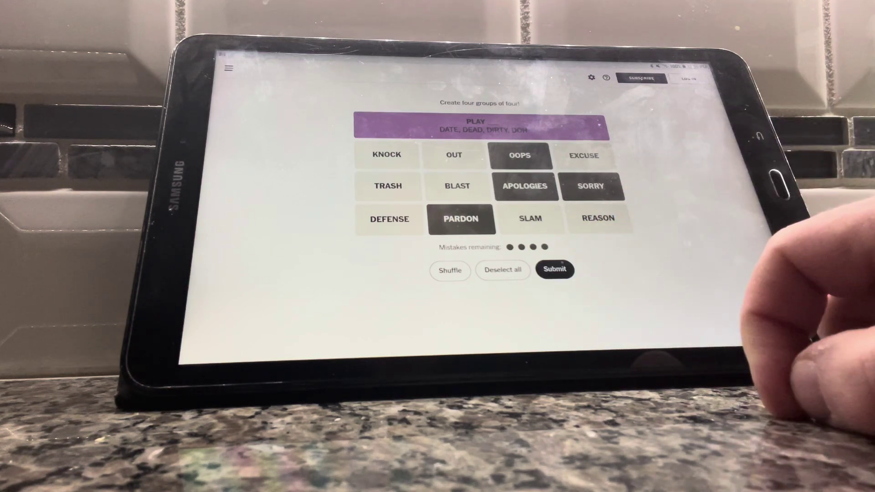
pyautogui.click(554, 269)
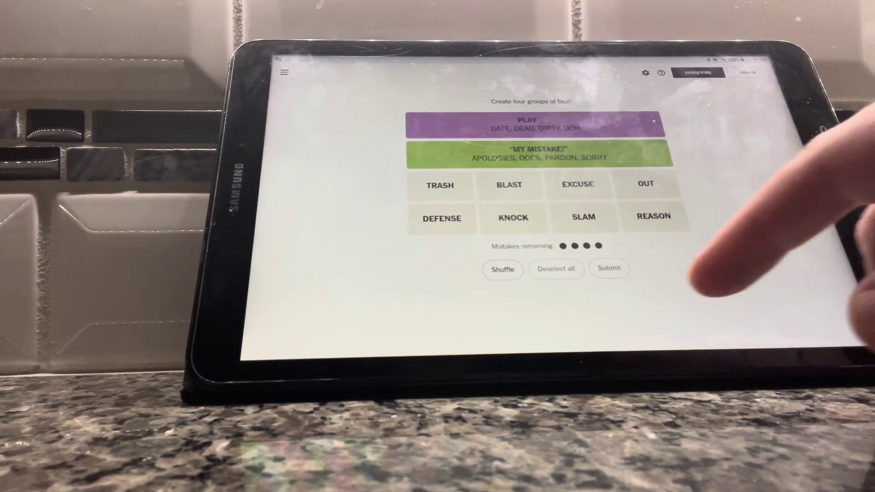
# - Submit DEFENSE, EXCUSE, REASON and OUT as the blue ALIBI group
pyautogui.click(441, 217)
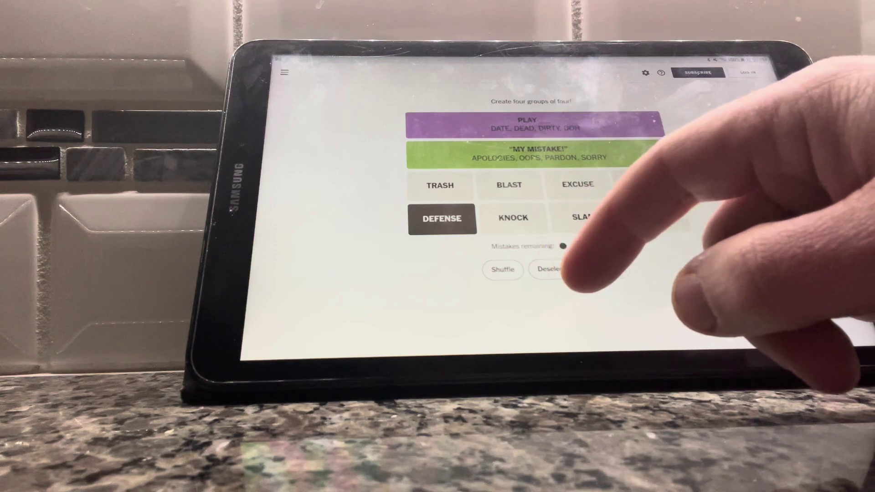
pyautogui.click(578, 185)
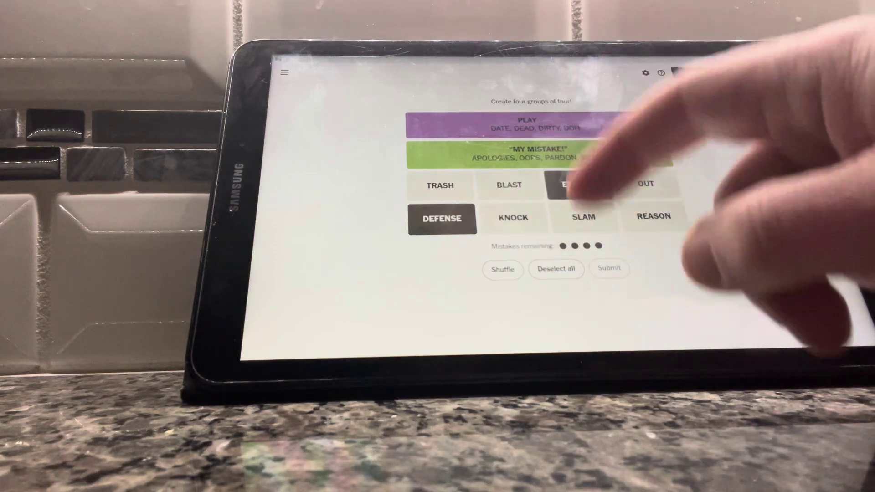
pyautogui.click(654, 216)
pyautogui.click(647, 183)
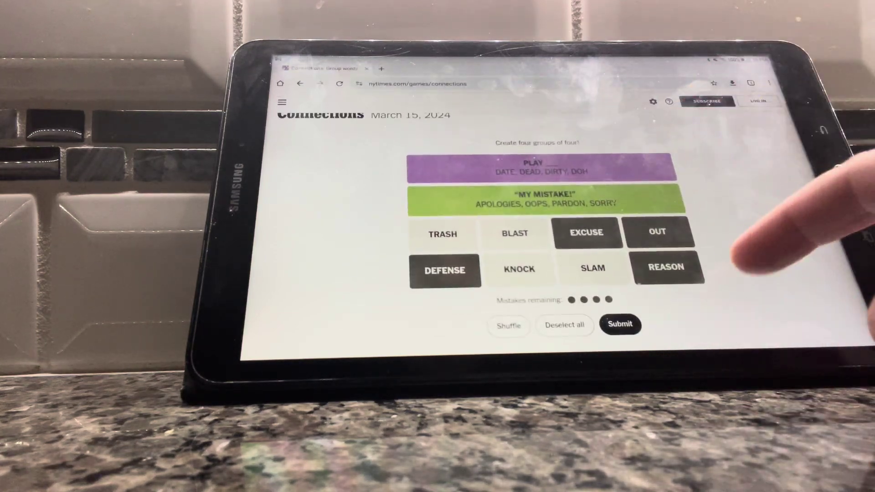
pyautogui.scroll(-2, 745, 252)
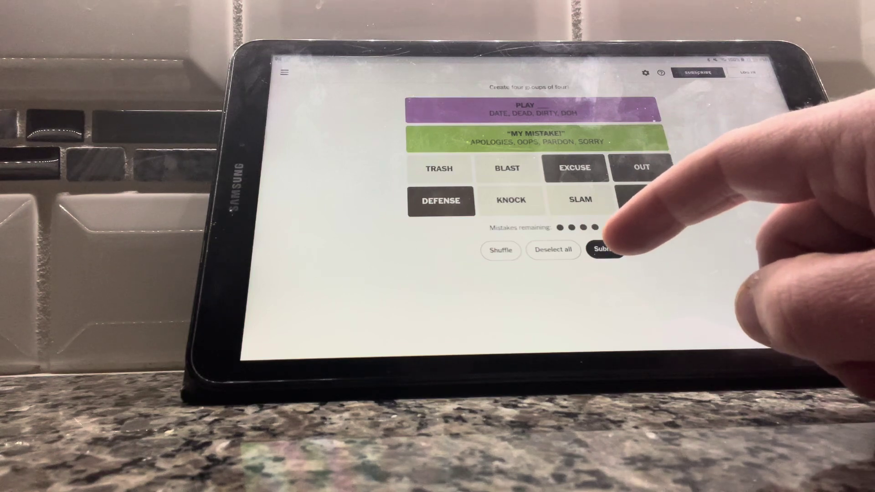
pyautogui.click(605, 248)
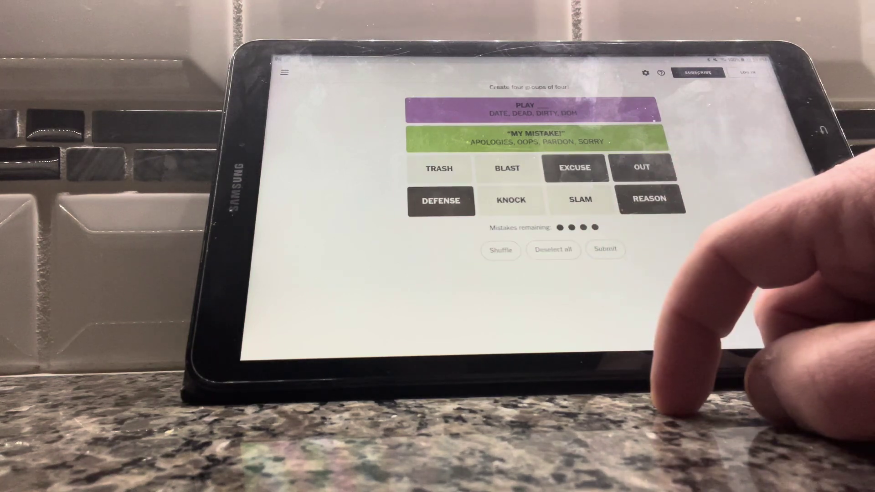
# - Select the remaining words BLAST, KNOCK, SLAM and TRASH for the final guess
pyautogui.click(440, 200)
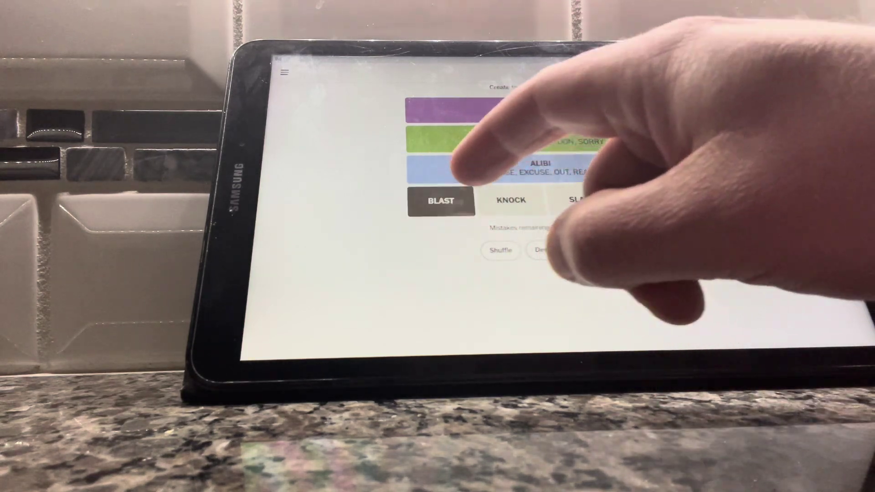
pyautogui.click(512, 199)
pyautogui.click(581, 200)
pyautogui.click(650, 198)
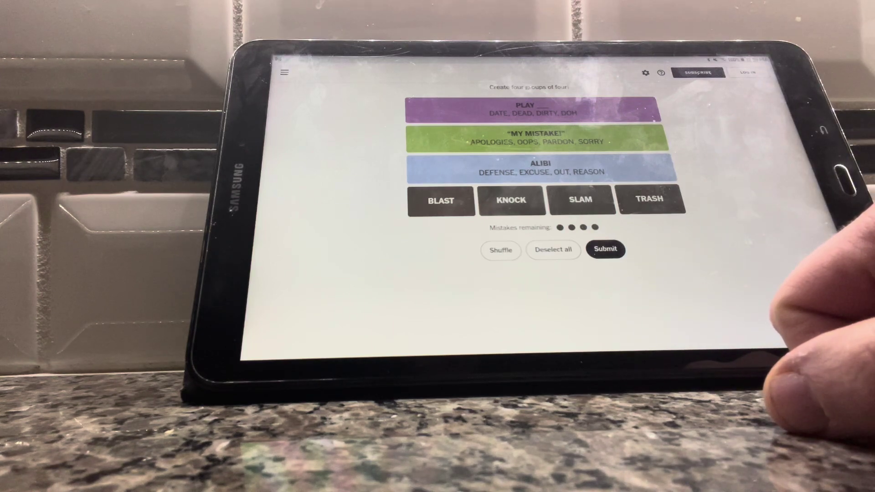
# - Submit BLAST, KNOCK, SLAM, TRASH as yellow CRITICIZE and close the Perfect! results
pyautogui.click(606, 249)
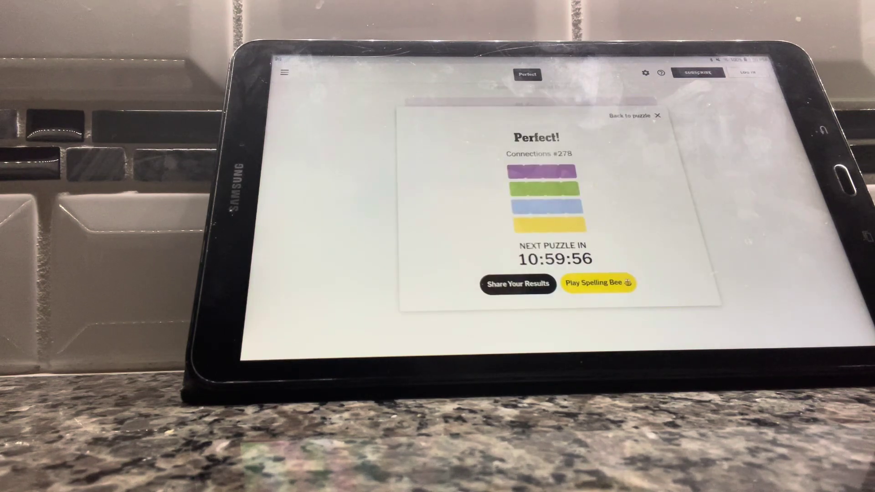
pyautogui.click(657, 115)
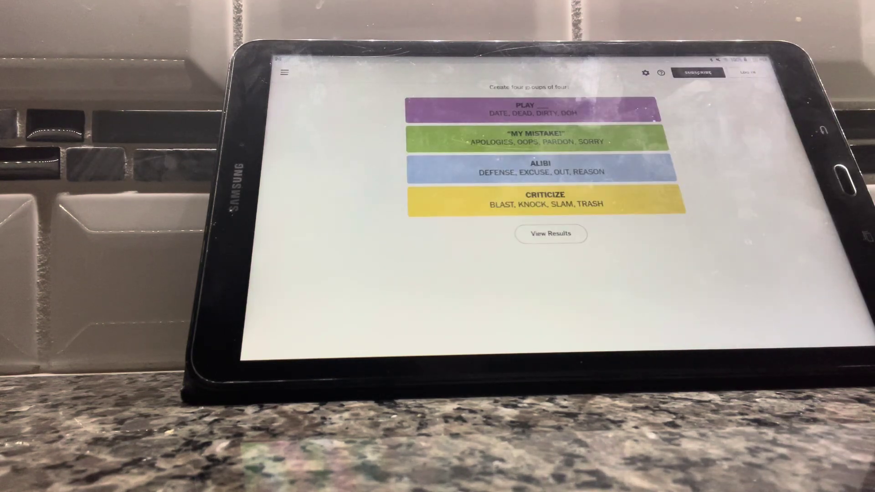